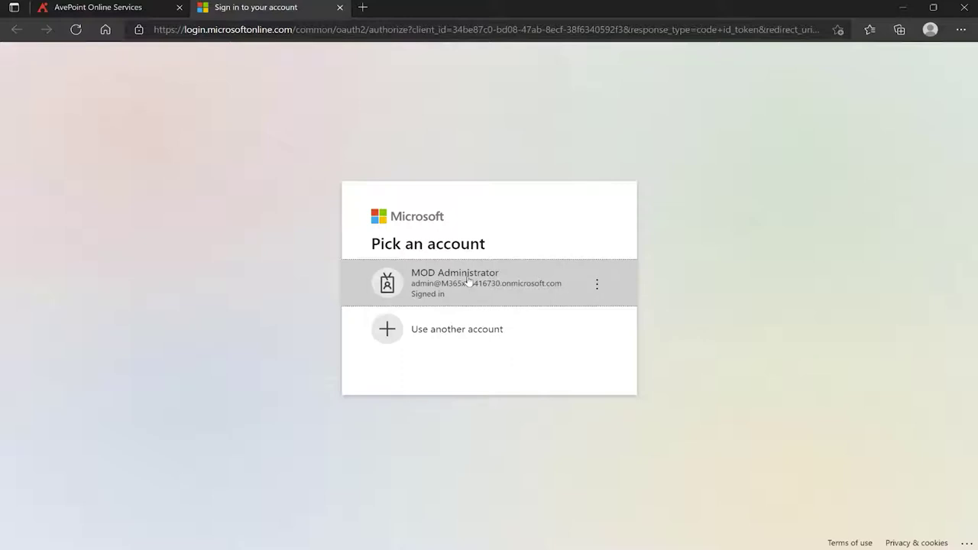
Step: Sign in with the administrator account, review the permissions AvePoint FLY requests, and accept them for the organization
{"action": "left_click", "coordinate": [468, 281]}
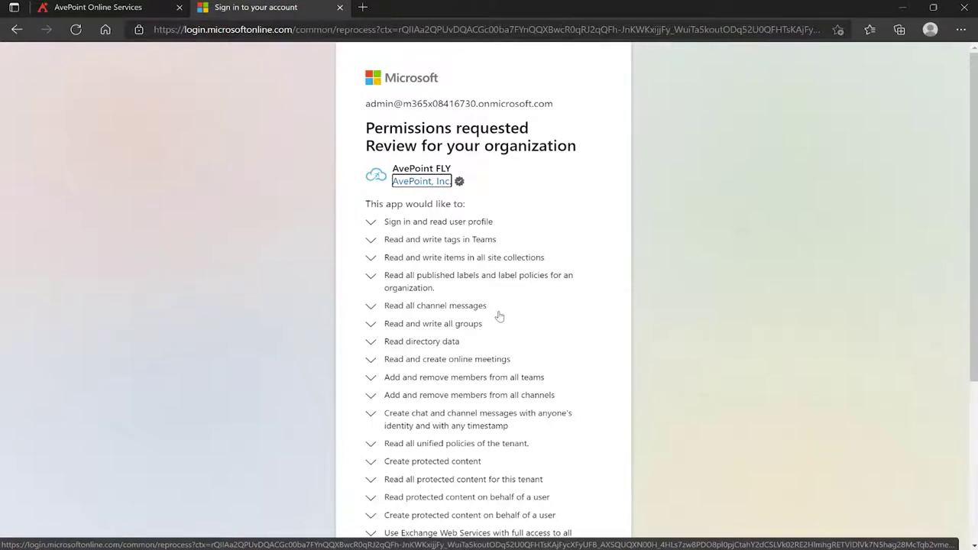
{"action": "scroll", "coordinate": [500, 316], "scroll_direction": "down", "scroll_amount": 2}
{"action": "scroll", "coordinate": [499, 316], "scroll_direction": "up", "scroll_amount": 2}
{"action": "scroll", "coordinate": [499, 315], "scroll_direction": "down", "scroll_amount": 2}
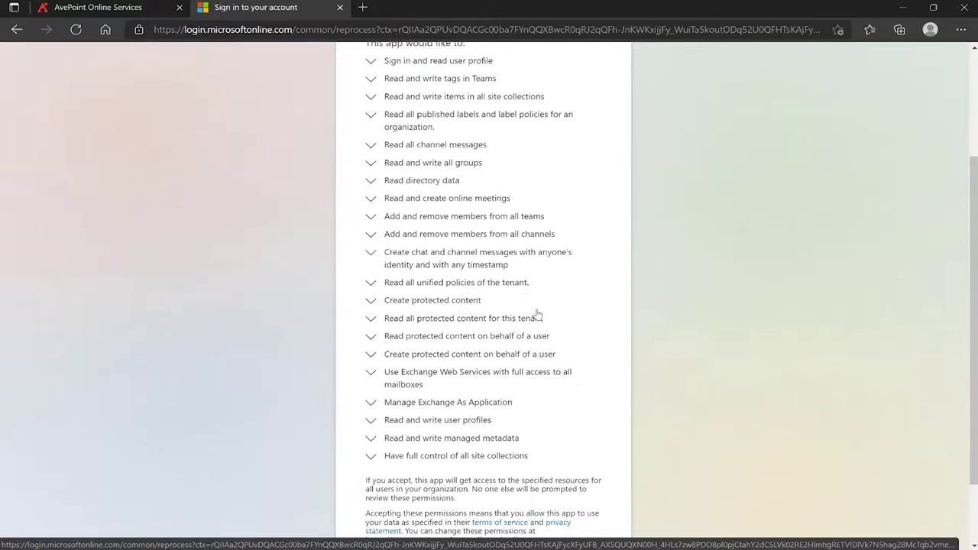
{"action": "scroll", "coordinate": [537, 315], "scroll_direction": "down", "scroll_amount": 2}
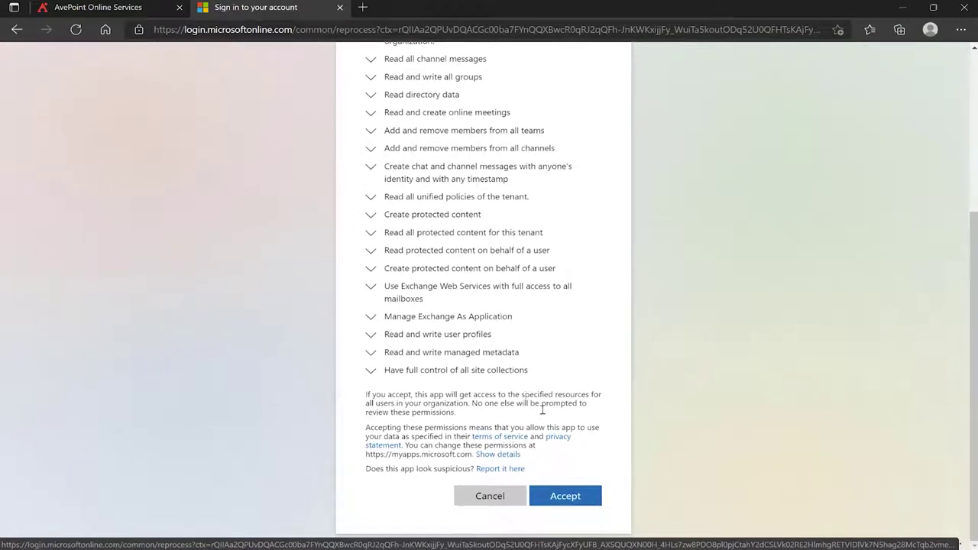
{"action": "left_click", "coordinate": [566, 497]}
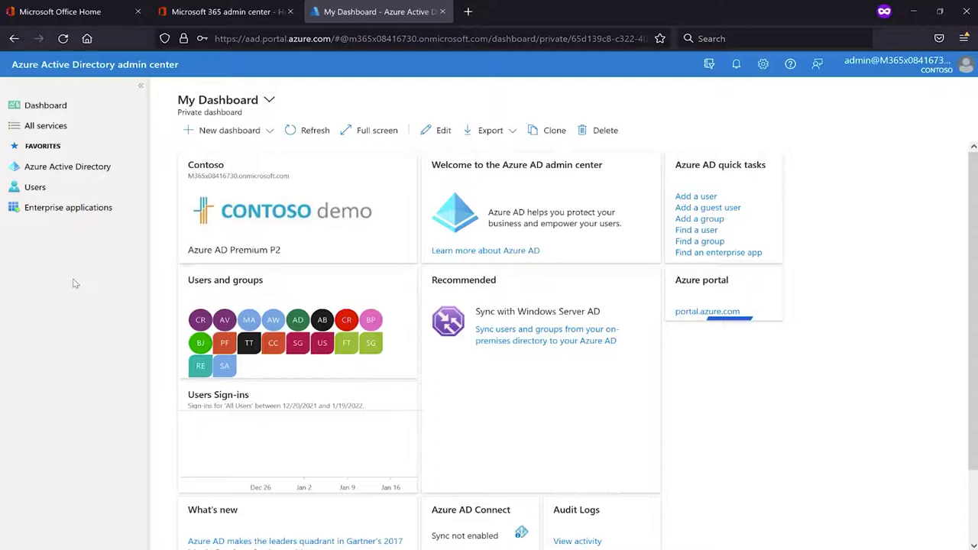
Step: In the Azure Active Directory admin center, view the enterprise applications, and open the Exchange administrator role's assignments
{"action": "left_click", "coordinate": [61, 211]}
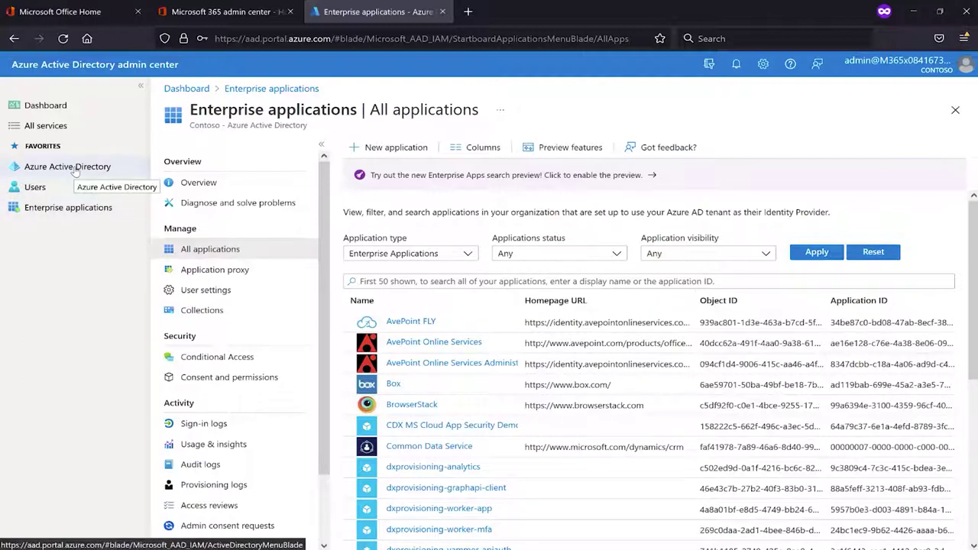
{"action": "left_click", "coordinate": [75, 167]}
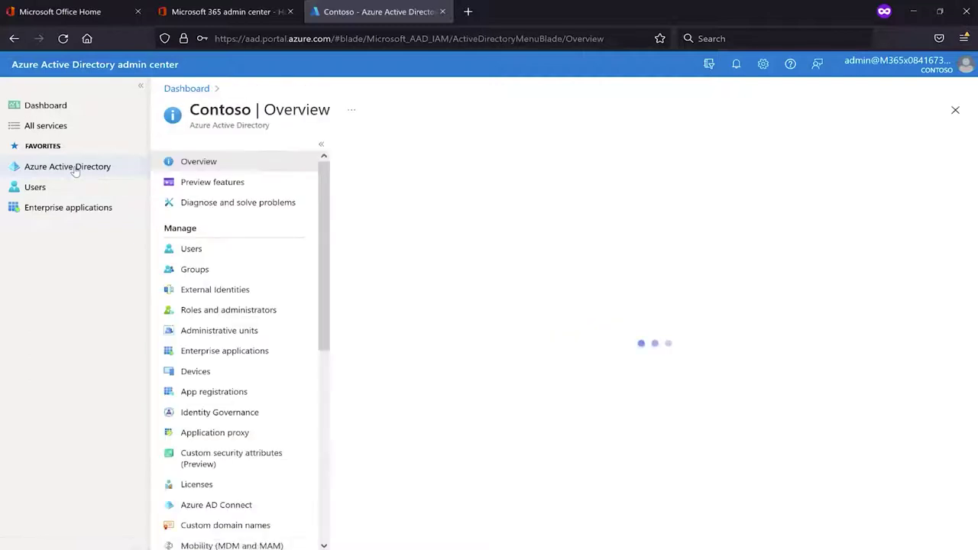
{"action": "left_click", "coordinate": [224, 313]}
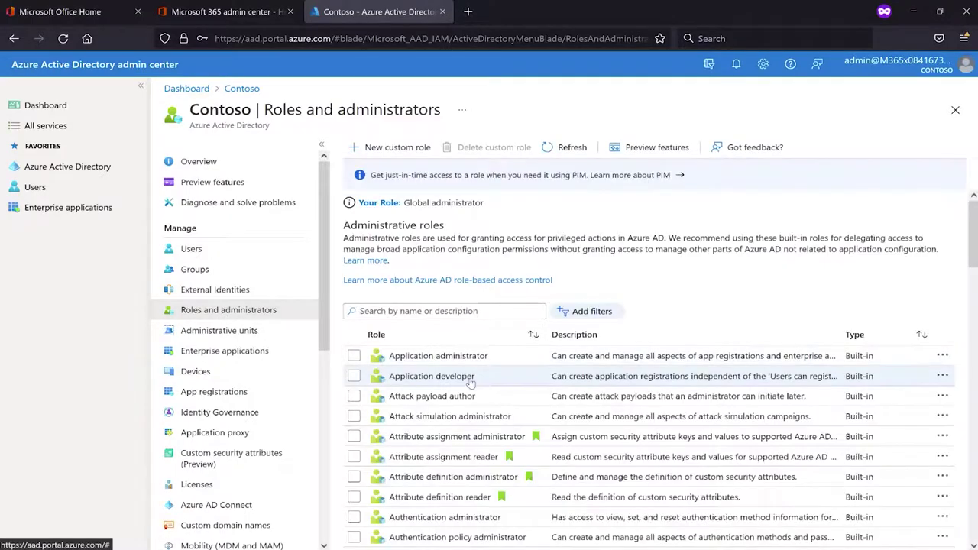
{"action": "scroll", "coordinate": [470, 382], "scroll_direction": "down", "scroll_amount": 6}
{"action": "scroll", "coordinate": [470, 382], "scroll_direction": "down", "scroll_amount": 3}
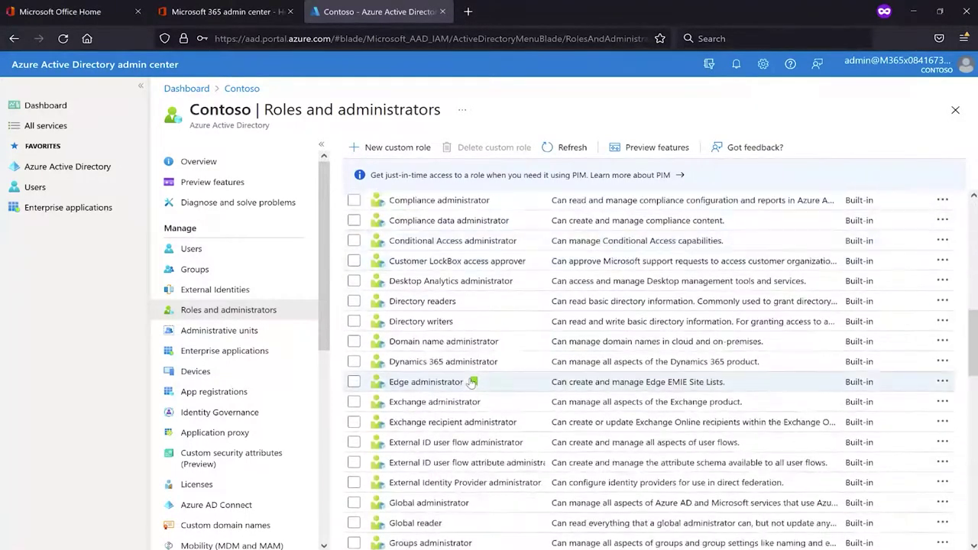
{"action": "left_click", "coordinate": [429, 405]}
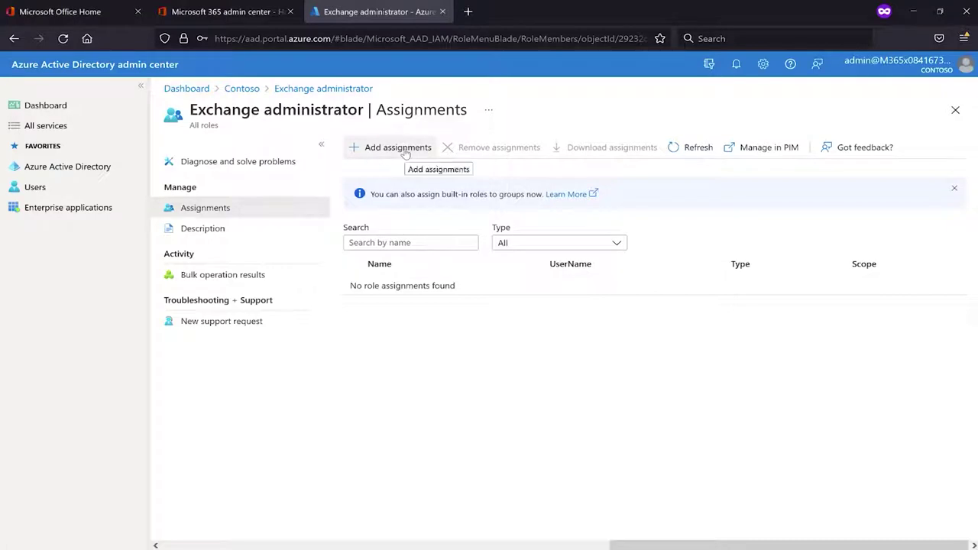
Step: Search for "avepoint" and assign the Exchange administrator role to the AvePoint FLY application
{"action": "left_click", "coordinate": [405, 150]}
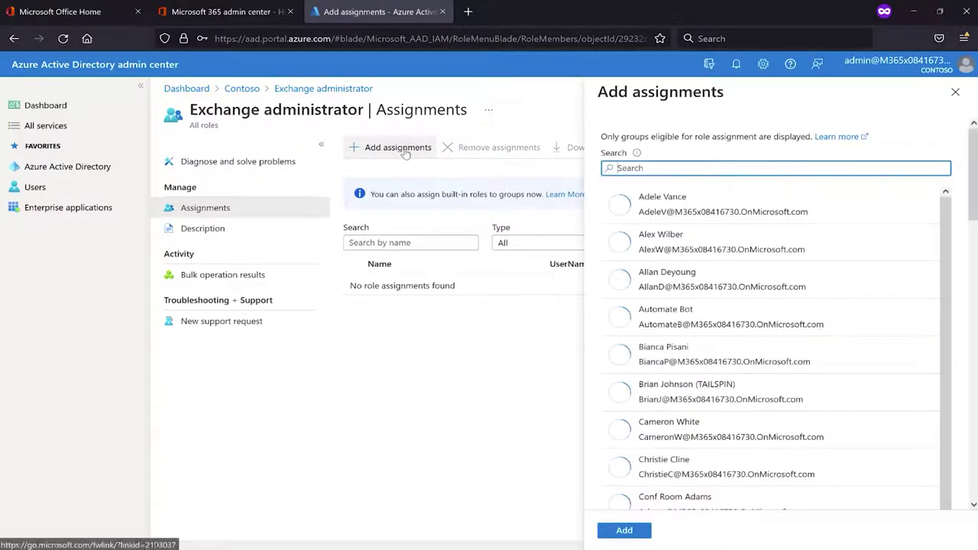
{"action": "type", "text": "avepoint"}
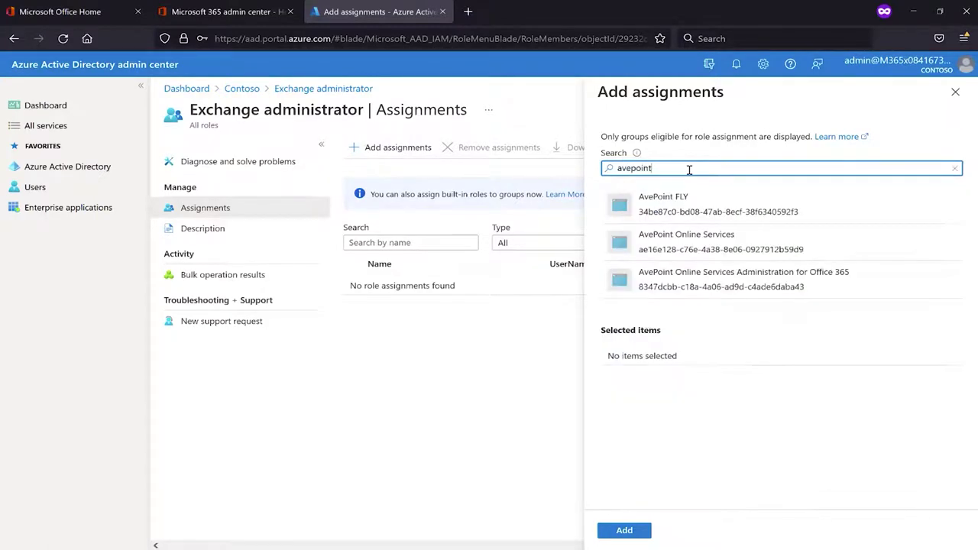
{"action": "left_click", "coordinate": [668, 209]}
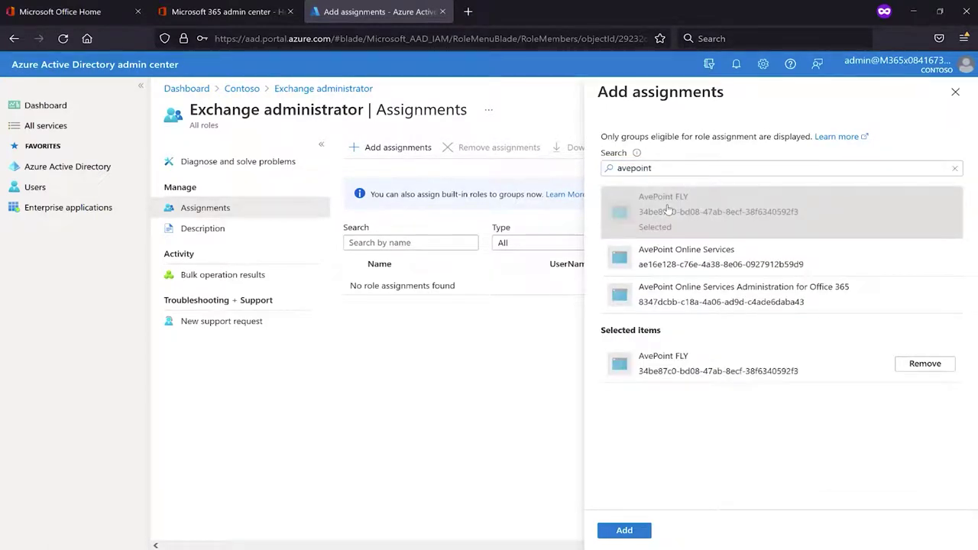
{"action": "left_click", "coordinate": [624, 531]}
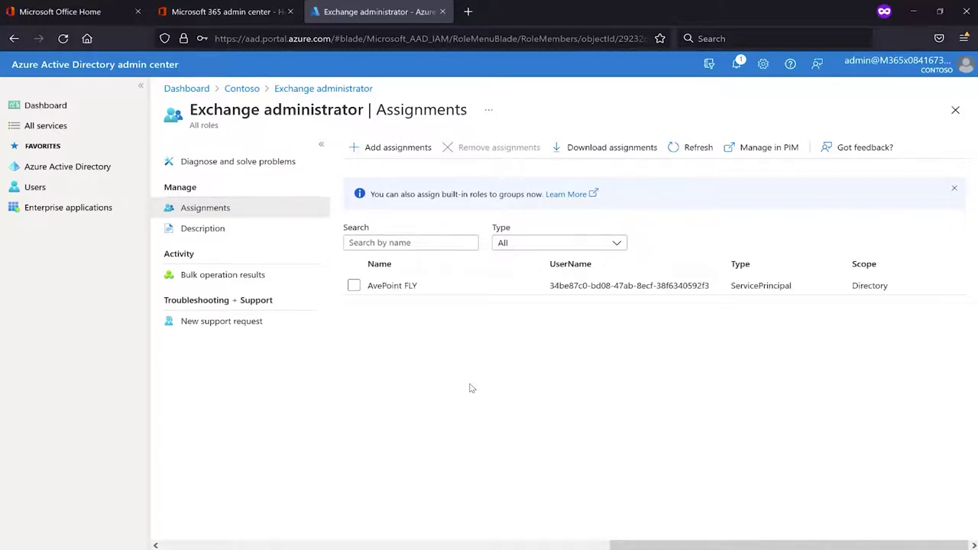
Step: Widen the user principal name column in the users list and copy the FLY service account's user principal name
{"action": "left_click", "coordinate": [44, 187]}
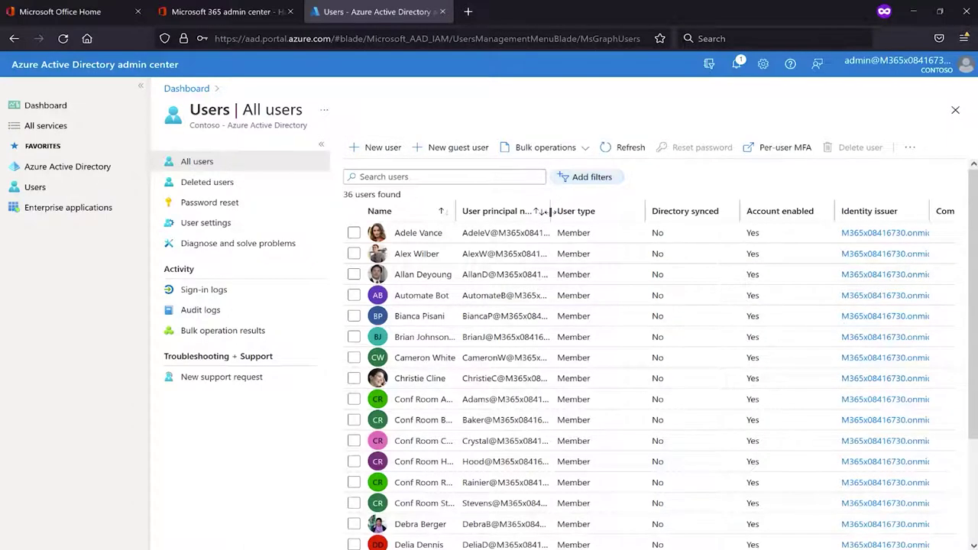
{"action": "left_click_drag", "start_coordinate": [552, 211], "coordinate": [655, 214]}
{"action": "scroll", "coordinate": [489, 329], "scroll_direction": "down", "scroll_amount": 3}
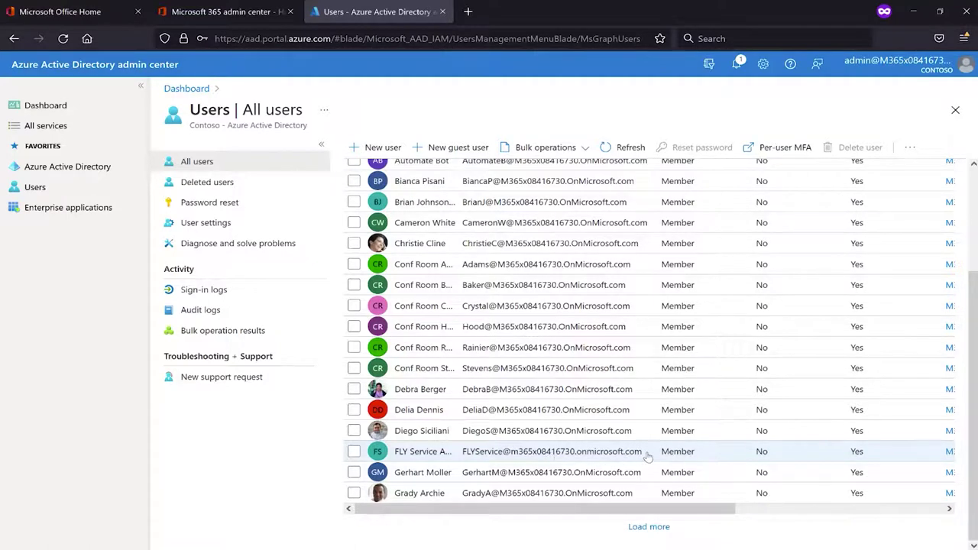
{"action": "left_click_drag", "start_coordinate": [647, 457], "coordinate": [463, 457]}
{"action": "key", "text": "ctrl+c"}
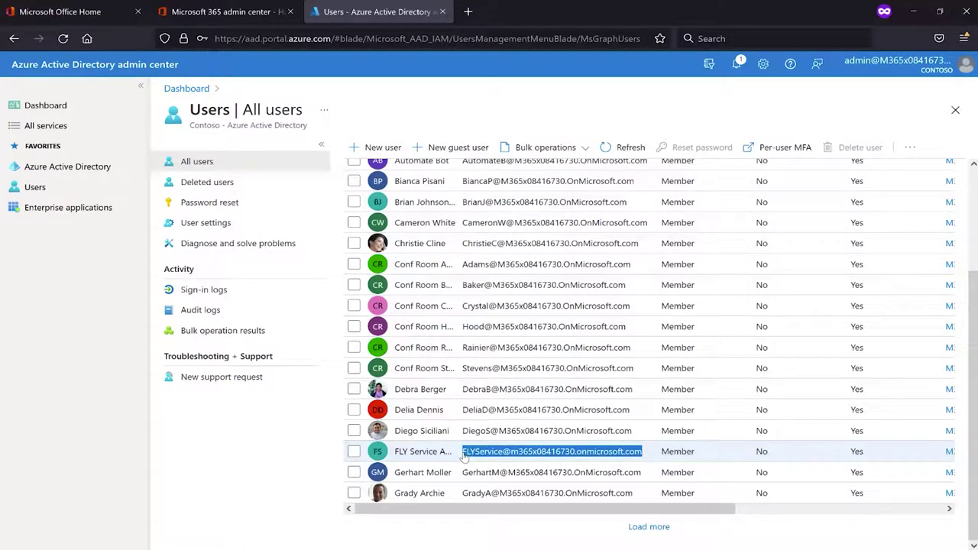
Step: In AvePoint Online Services, start a service account profile named "FLY Service Account" and paste the copied username
{"action": "key", "text": "alt+Tab"}
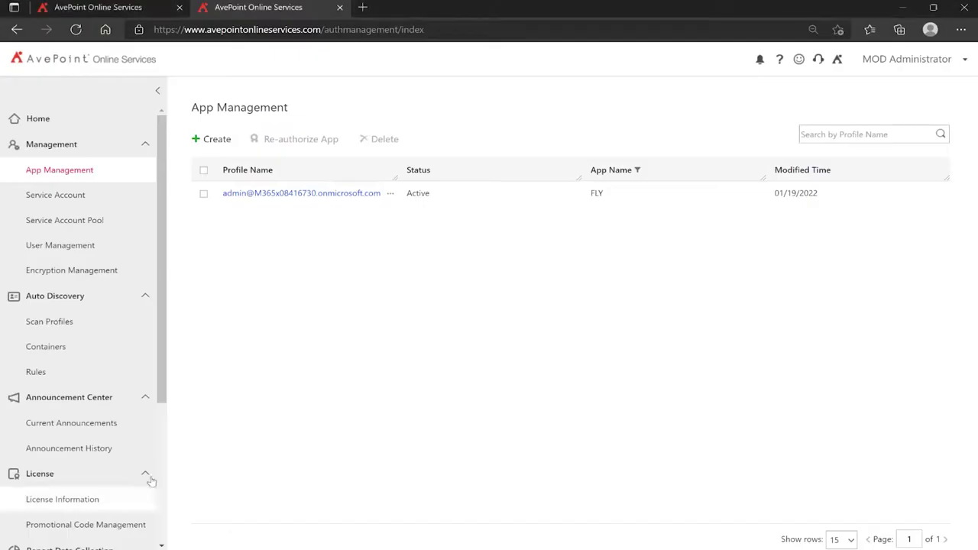
{"action": "left_click", "coordinate": [66, 196]}
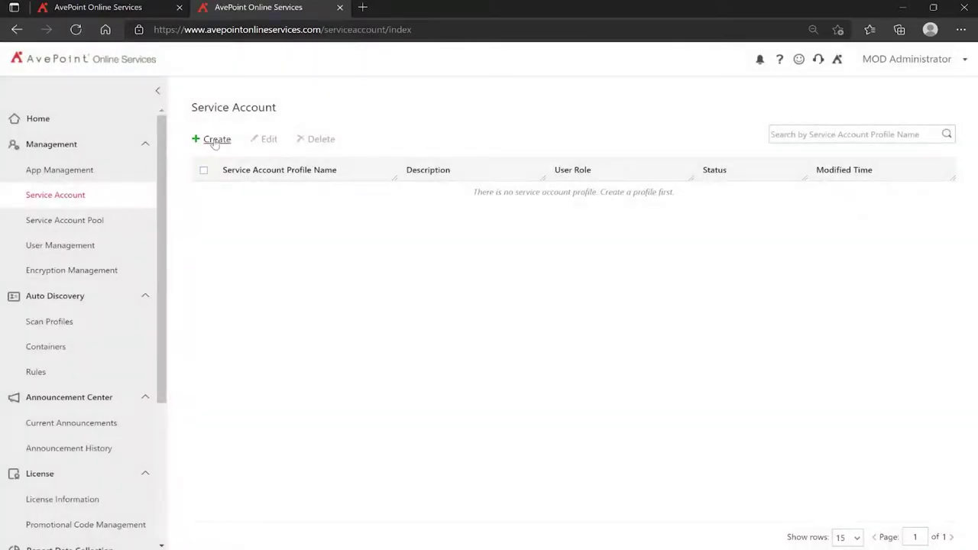
{"action": "left_click", "coordinate": [215, 140]}
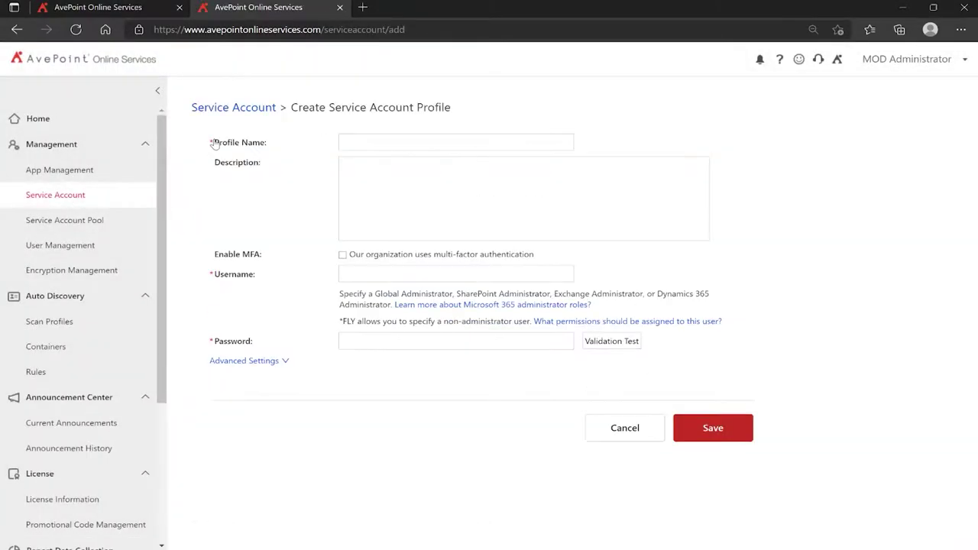
{"action": "left_click", "coordinate": [420, 143]}
{"action": "type", "text": "FLY Service Account"}
{"action": "left_click", "coordinate": [425, 274]}
{"action": "key", "text": "ctrl+v"}
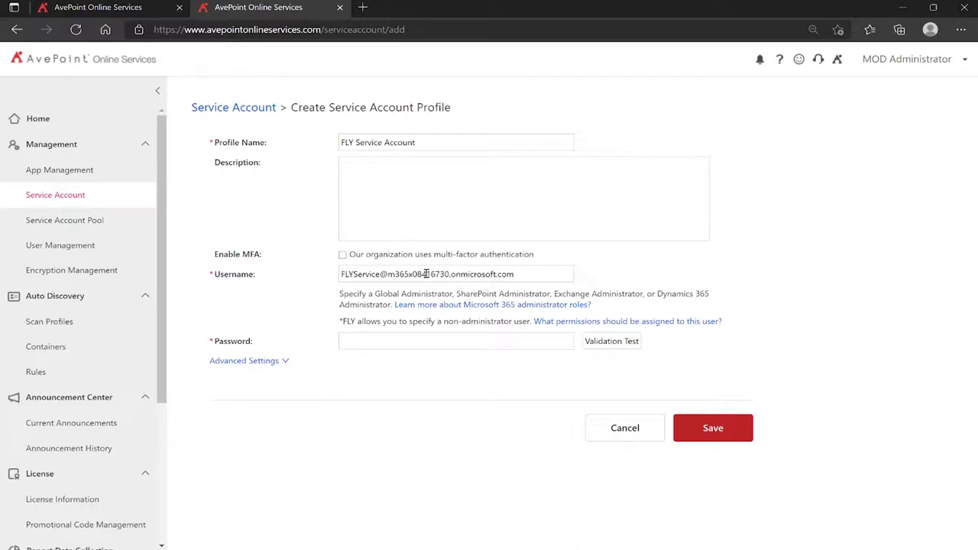
Step: Paste the service account's password, run the validation test, and save the service account profile
{"action": "left_click", "coordinate": [429, 336]}
{"action": "key", "text": "ctrl+v"}
{"action": "left_click", "coordinate": [610, 345]}
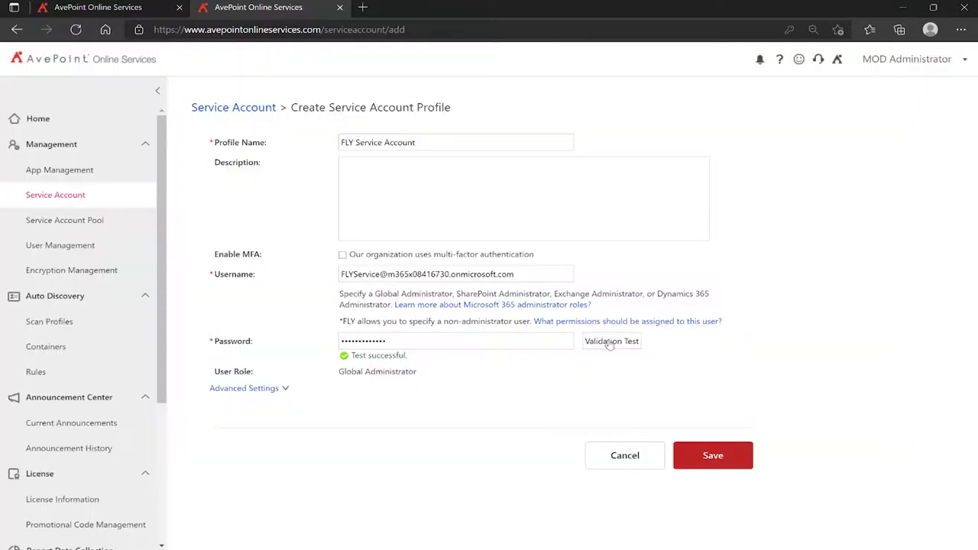
{"action": "left_click", "coordinate": [699, 455]}
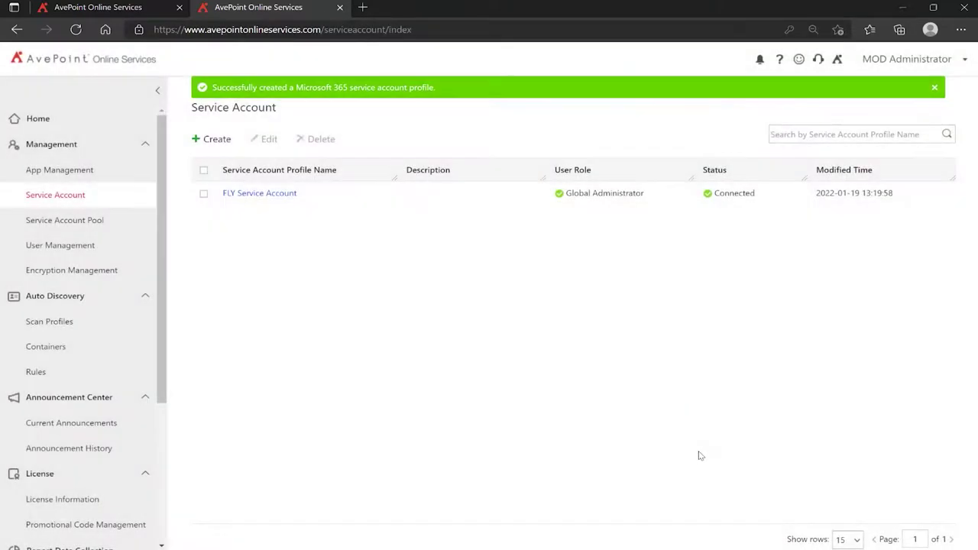
Step: Review the app profiles in App Management, and return to the service account profiles
{"action": "left_click", "coordinate": [78, 174]}
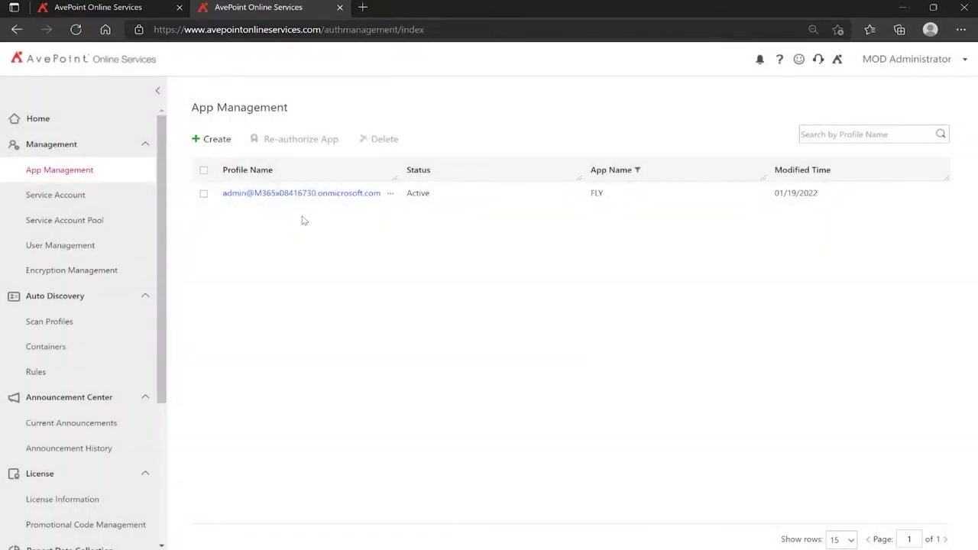
{"action": "left_click", "coordinate": [94, 193]}
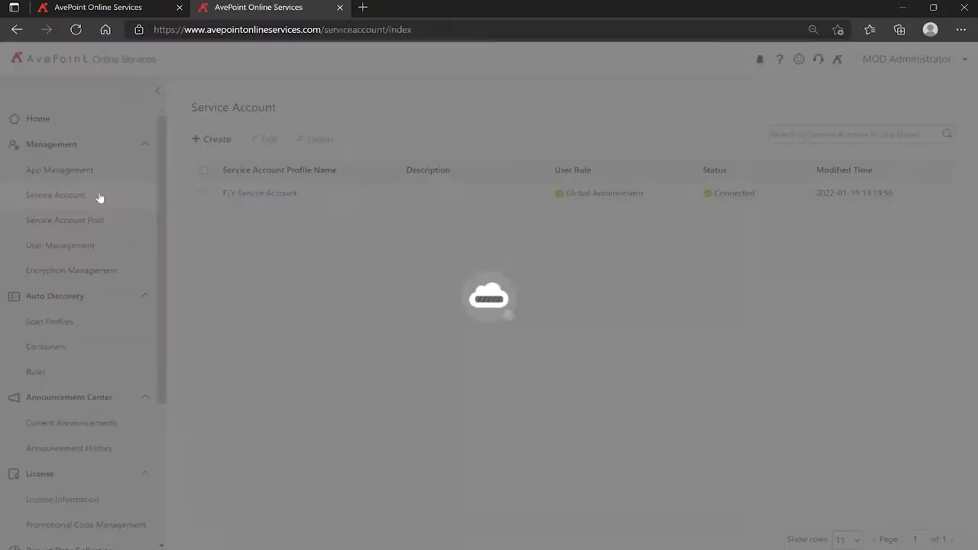